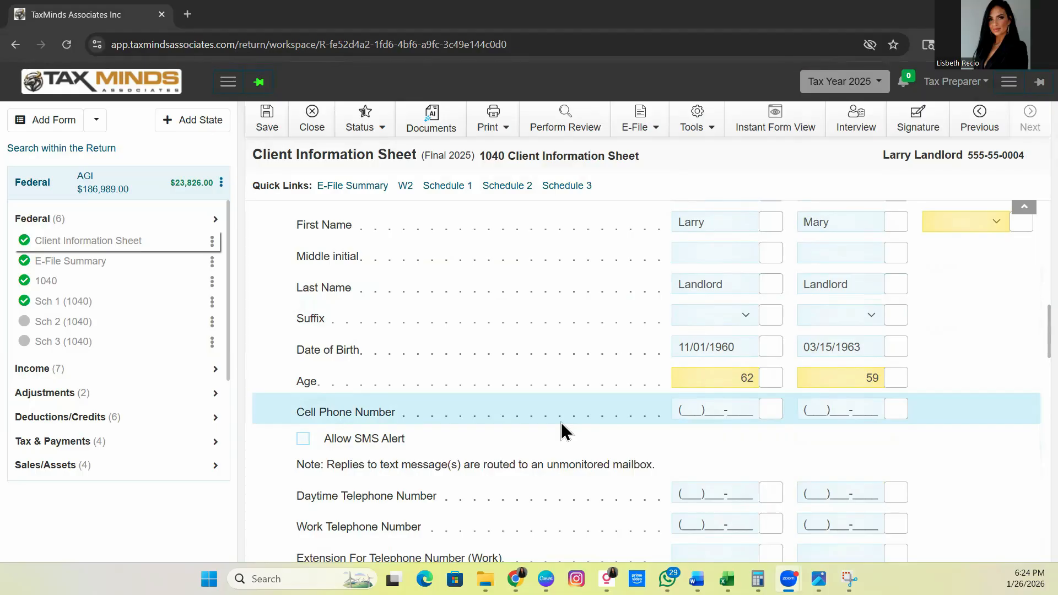
Step: Examine the Client Information Sheet's personal details, address, other information and dependents sections
{"action": "scroll", "coordinate": [561, 423], "scroll_direction": "down", "scroll_amount": 1}
{"action": "scroll", "coordinate": [561, 423], "scroll_direction": "down", "scroll_amount": 5}
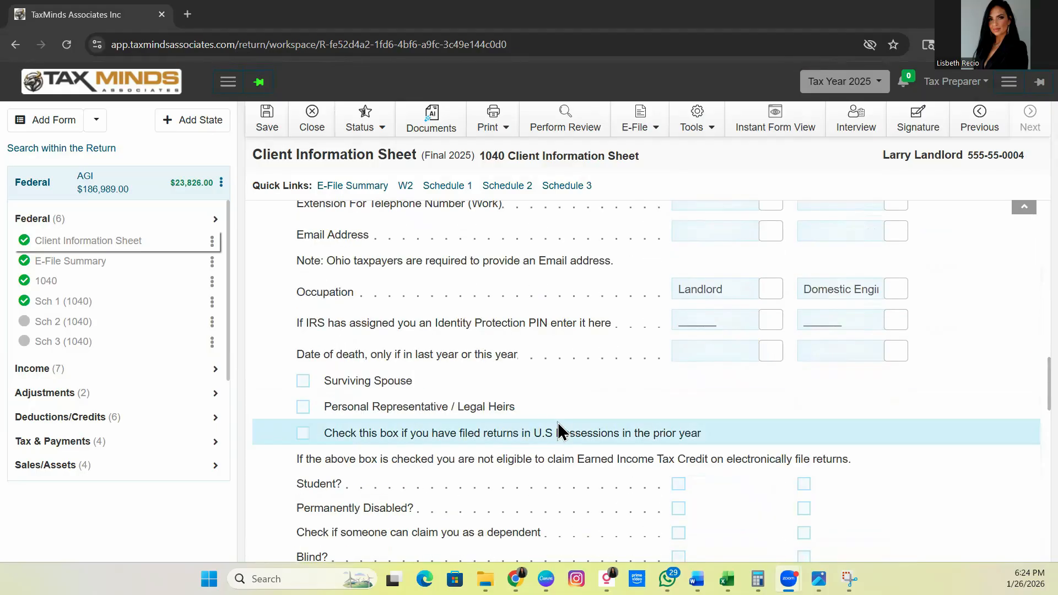
{"action": "scroll", "coordinate": [557, 422], "scroll_direction": "down", "scroll_amount": 2}
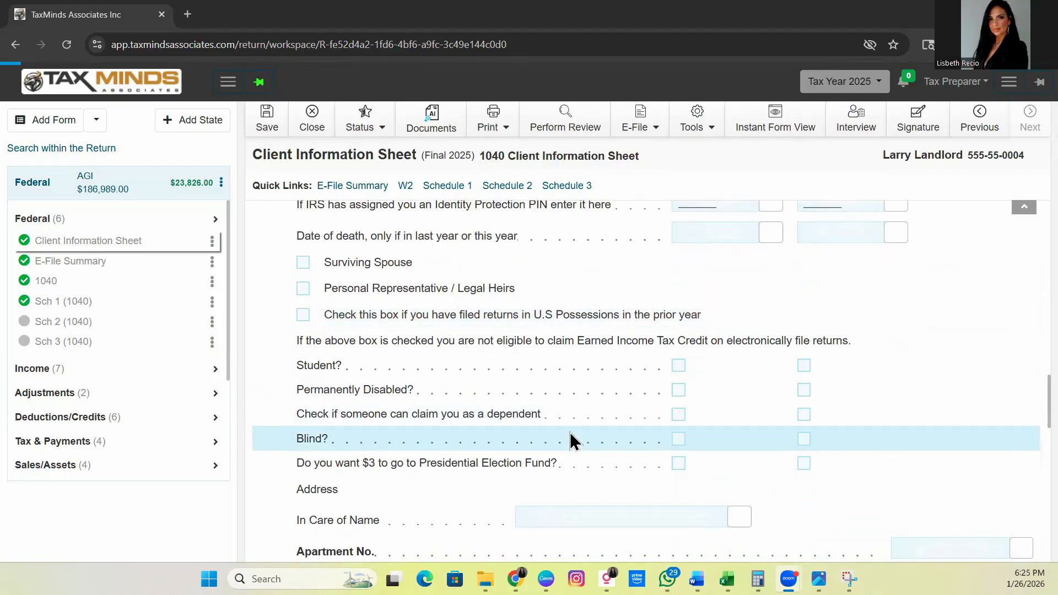
{"action": "scroll", "coordinate": [571, 433], "scroll_direction": "down", "scroll_amount": 2}
{"action": "scroll", "coordinate": [571, 434], "scroll_direction": "up", "scroll_amount": 15}
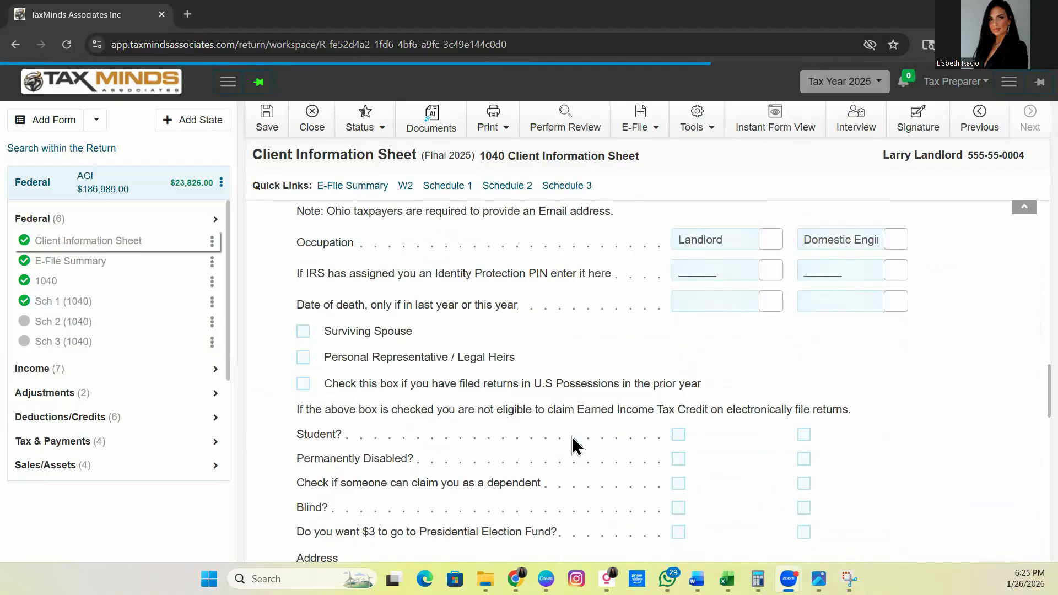
{"action": "scroll", "coordinate": [575, 438], "scroll_direction": "up", "scroll_amount": 4}
{"action": "scroll", "coordinate": [567, 433], "scroll_direction": "down", "scroll_amount": 18}
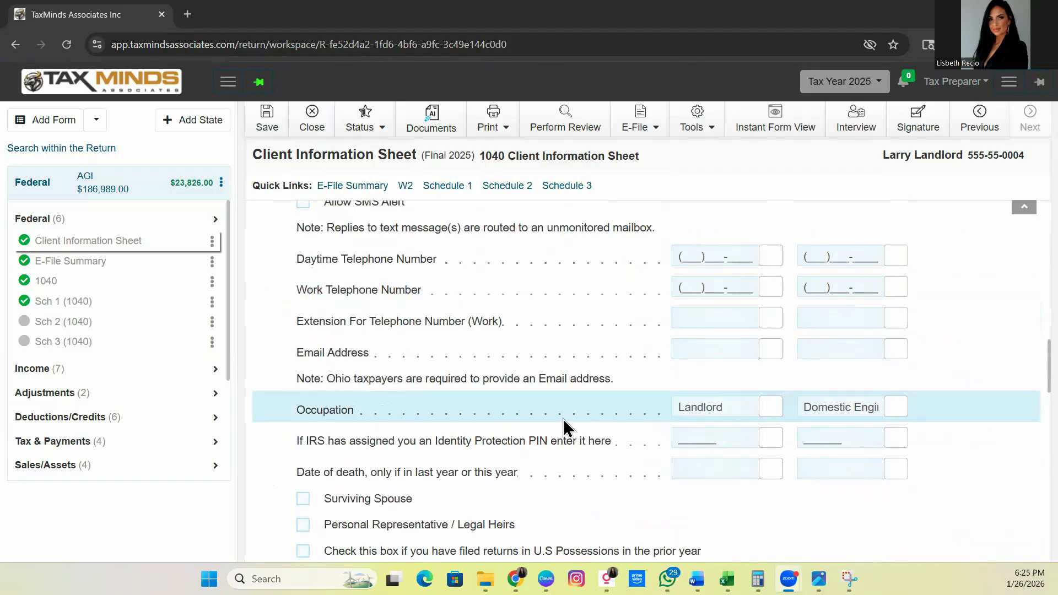
{"action": "scroll", "coordinate": [567, 424], "scroll_direction": "down", "scroll_amount": 8}
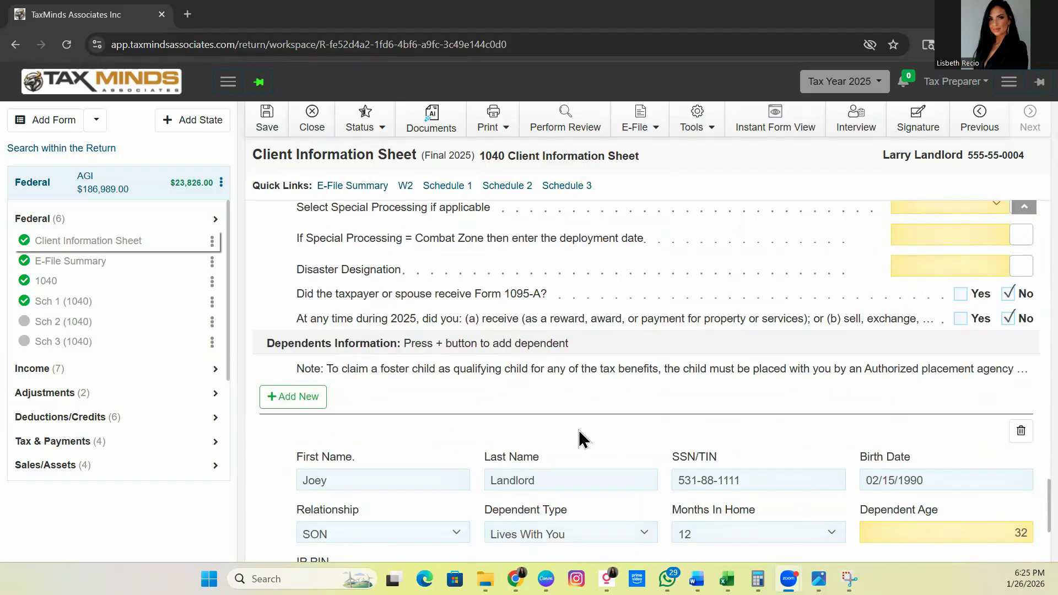
{"action": "scroll", "coordinate": [579, 431], "scroll_direction": "up", "scroll_amount": 8}
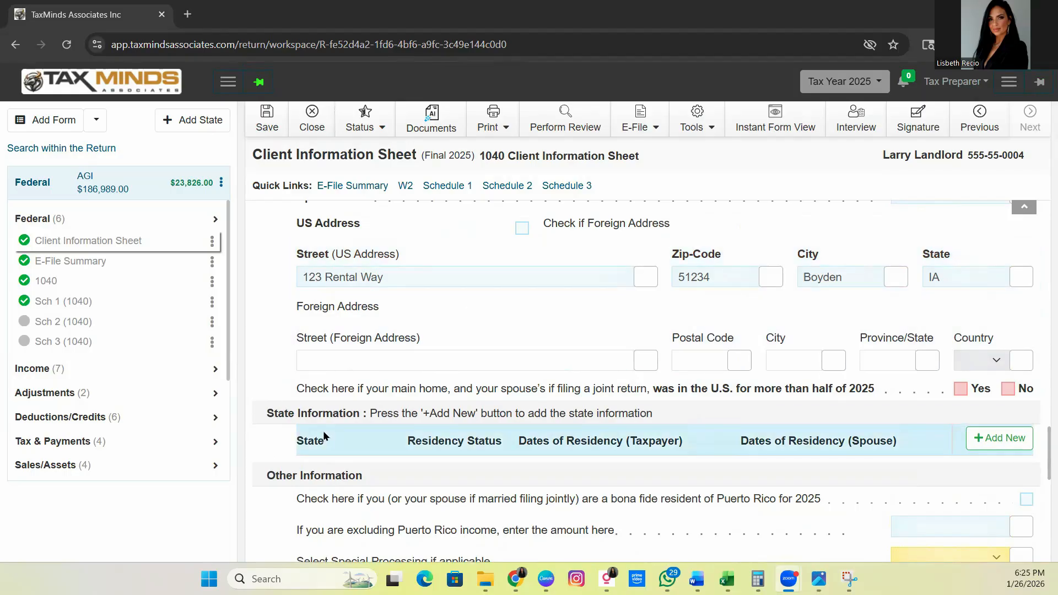
Step: Add a first entry under State Information and set its state to NJ
{"action": "left_click", "coordinate": [984, 439]}
{"action": "scroll", "coordinate": [834, 434], "scroll_direction": "down", "scroll_amount": 2}
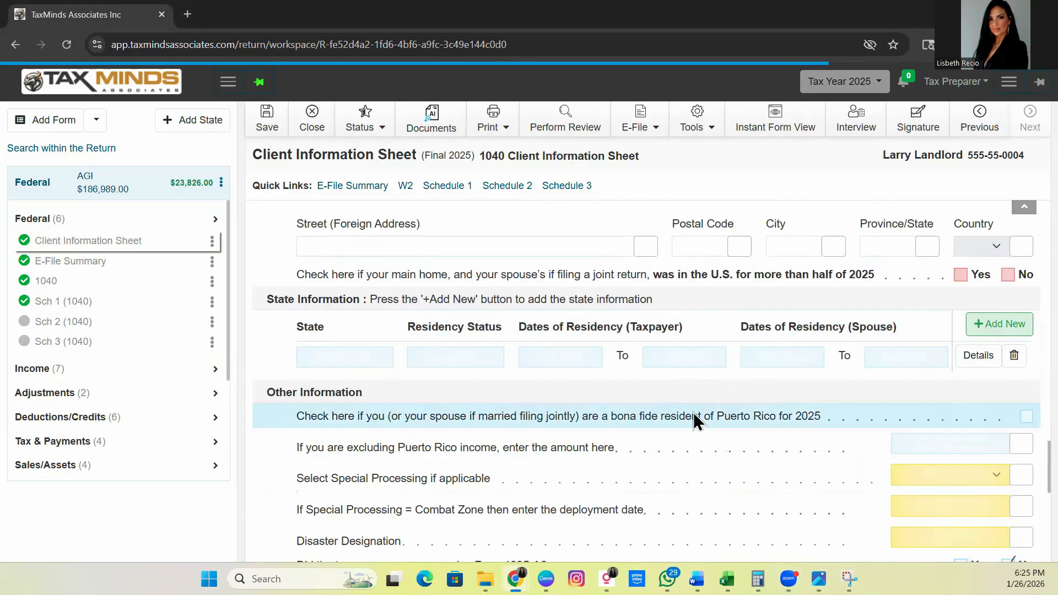
{"action": "left_click", "coordinate": [375, 361]}
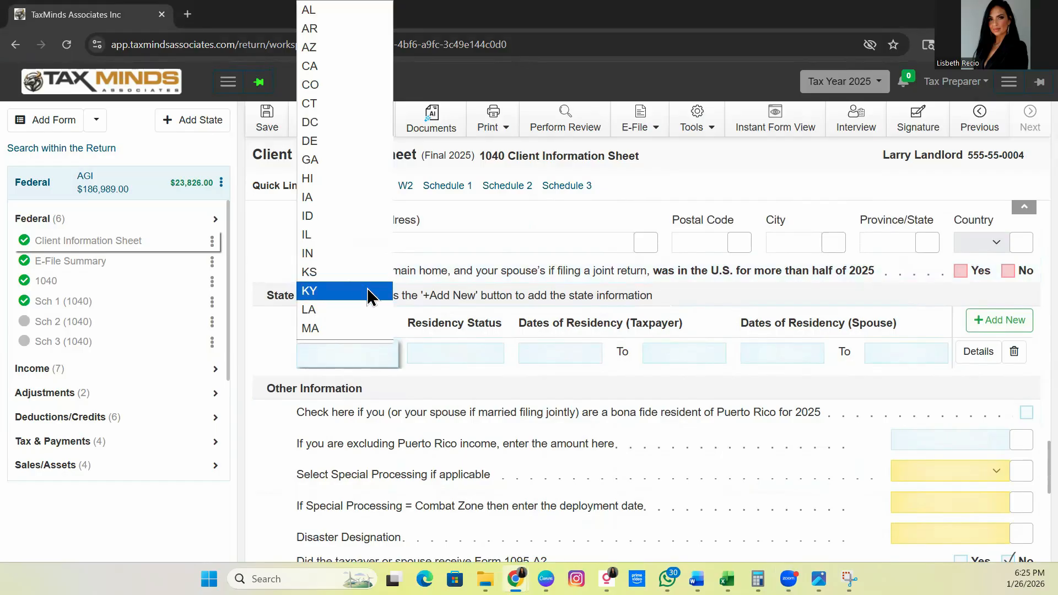
{"action": "scroll", "coordinate": [368, 296], "scroll_direction": "down", "scroll_amount": 5}
{"action": "scroll", "coordinate": [352, 309], "scroll_direction": "up", "scroll_amount": 5}
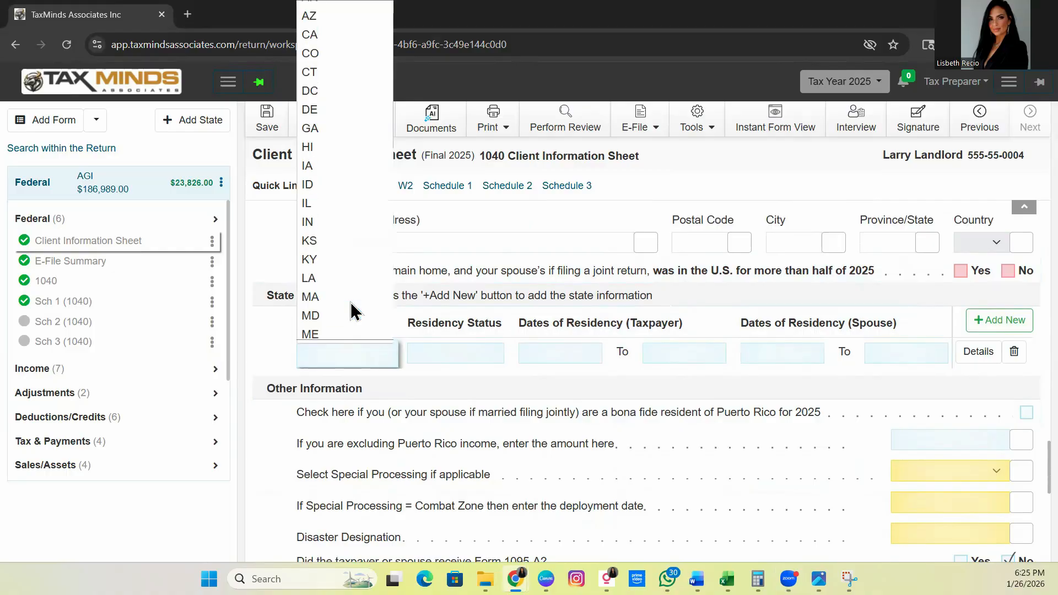
{"action": "scroll", "coordinate": [339, 250], "scroll_direction": "down", "scroll_amount": 3}
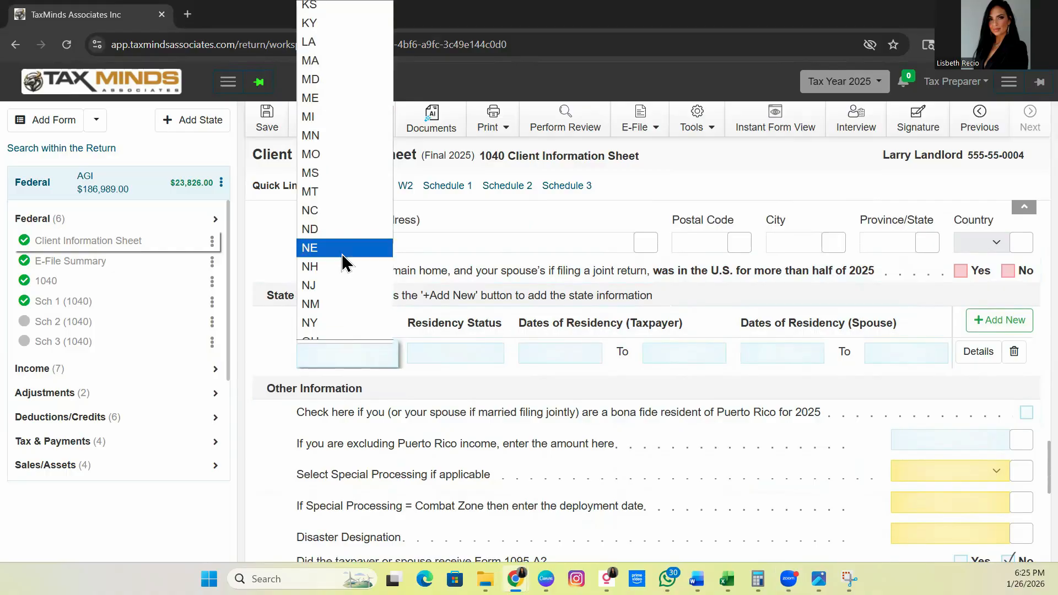
{"action": "left_click", "coordinate": [340, 286]}
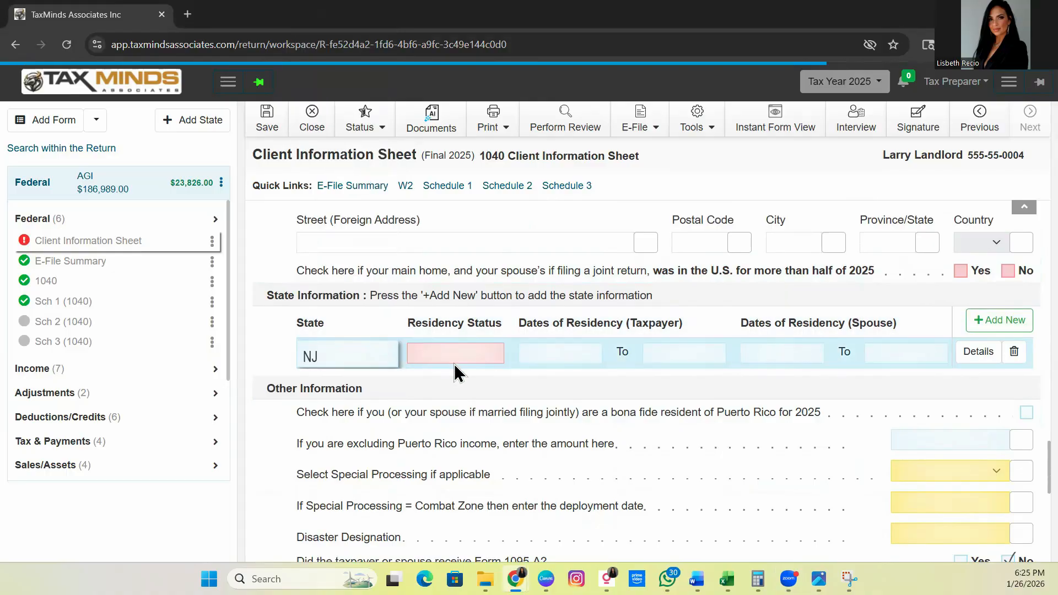
{"action": "scroll", "coordinate": [699, 356], "scroll_direction": "down", "scroll_amount": 2}
{"action": "scroll", "coordinate": [712, 358], "scroll_direction": "up", "scroll_amount": 2}
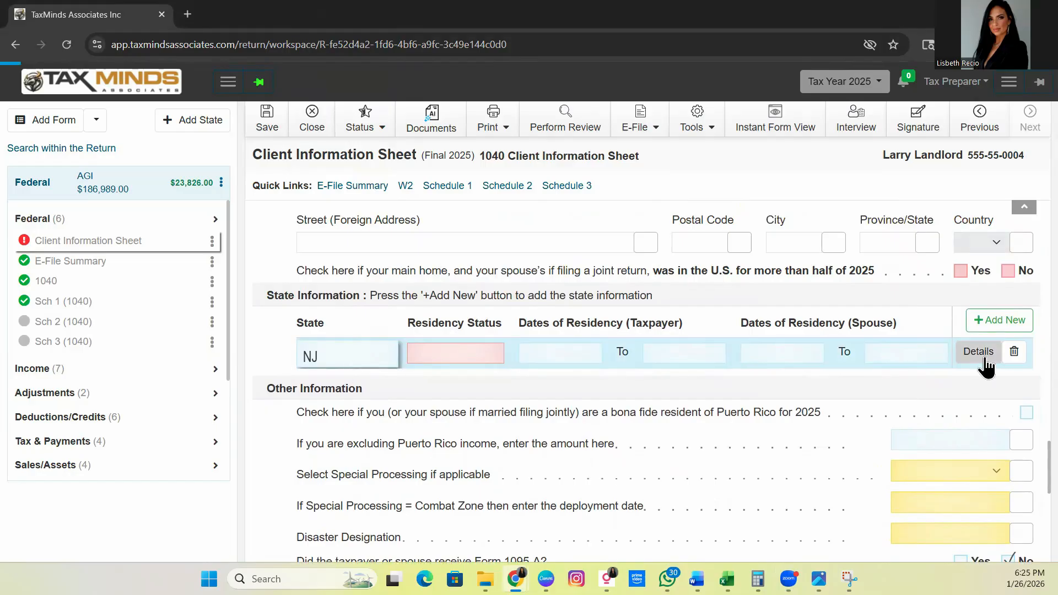
Step: Add a second State Information entry and set its state to GA
{"action": "left_click", "coordinate": [1000, 321]}
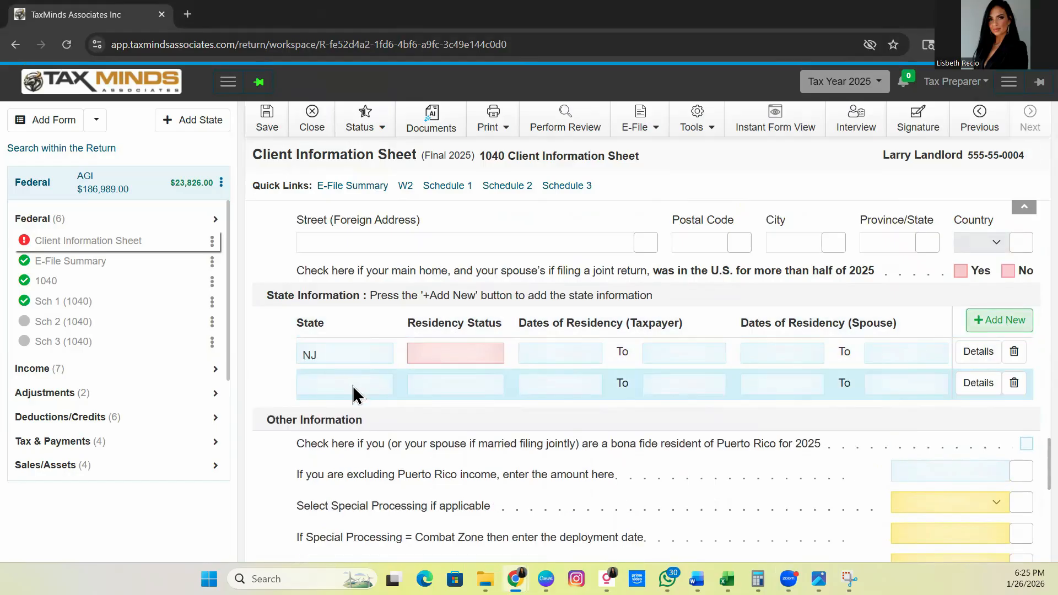
{"action": "left_click", "coordinate": [352, 384]}
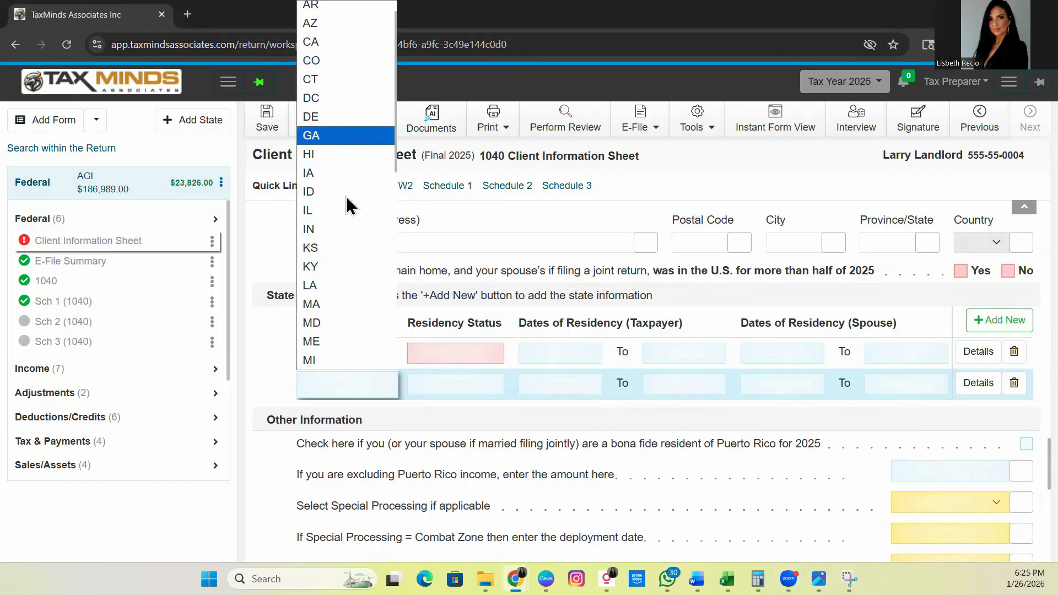
{"action": "scroll", "coordinate": [348, 205], "scroll_direction": "up", "scroll_amount": 1}
{"action": "scroll", "coordinate": [348, 205], "scroll_direction": "down", "scroll_amount": 3}
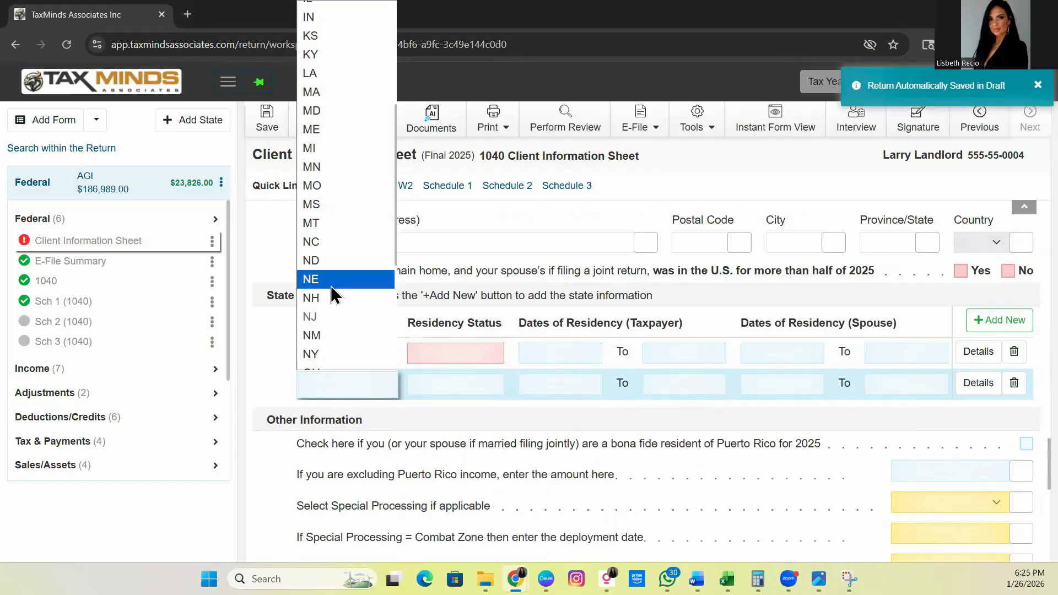
{"action": "scroll", "coordinate": [331, 285], "scroll_direction": "up", "scroll_amount": 3}
{"action": "left_click", "coordinate": [346, 160]}
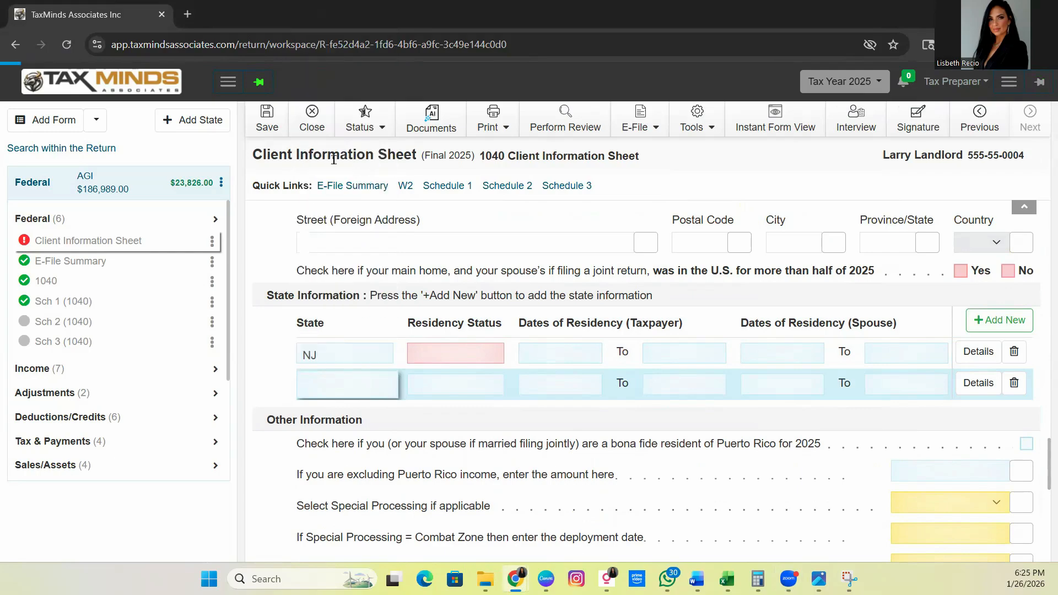
Step: Add a third State Information entry and set its state to DE
{"action": "left_click", "coordinate": [1010, 327]}
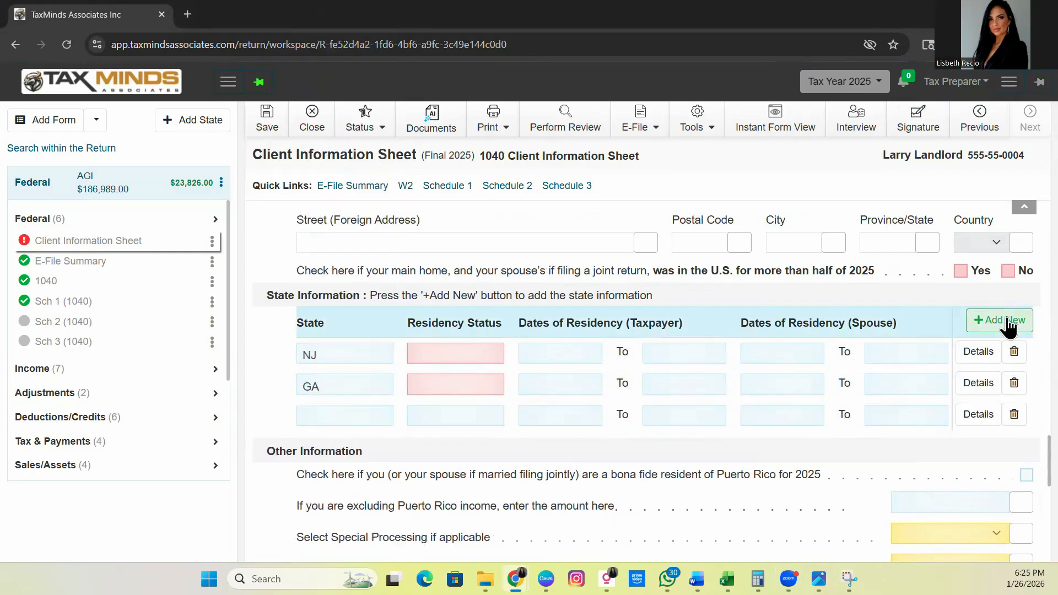
{"action": "left_click", "coordinate": [366, 419]}
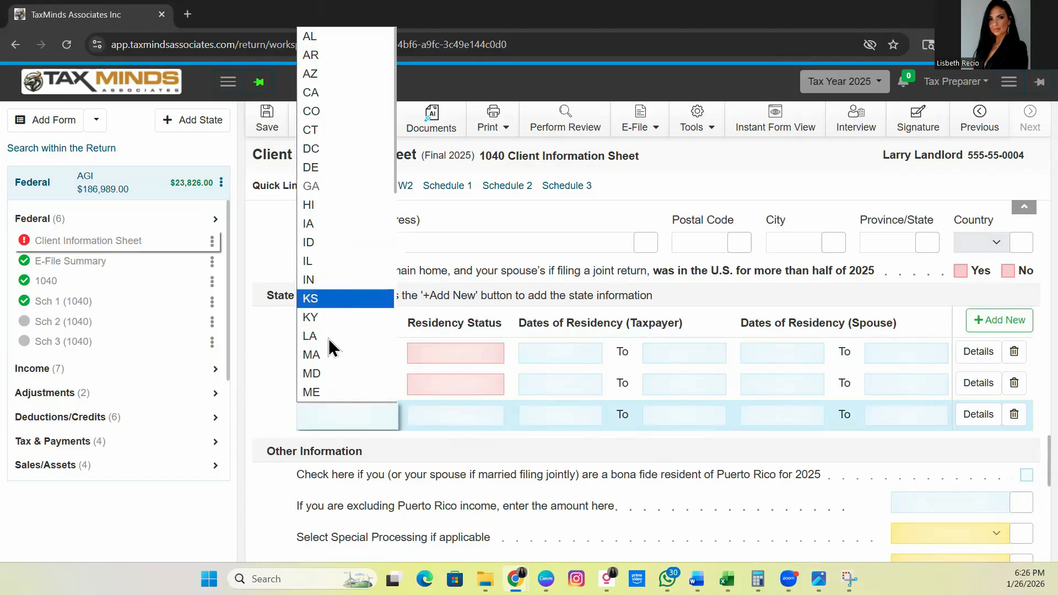
{"action": "left_click", "coordinate": [326, 166]}
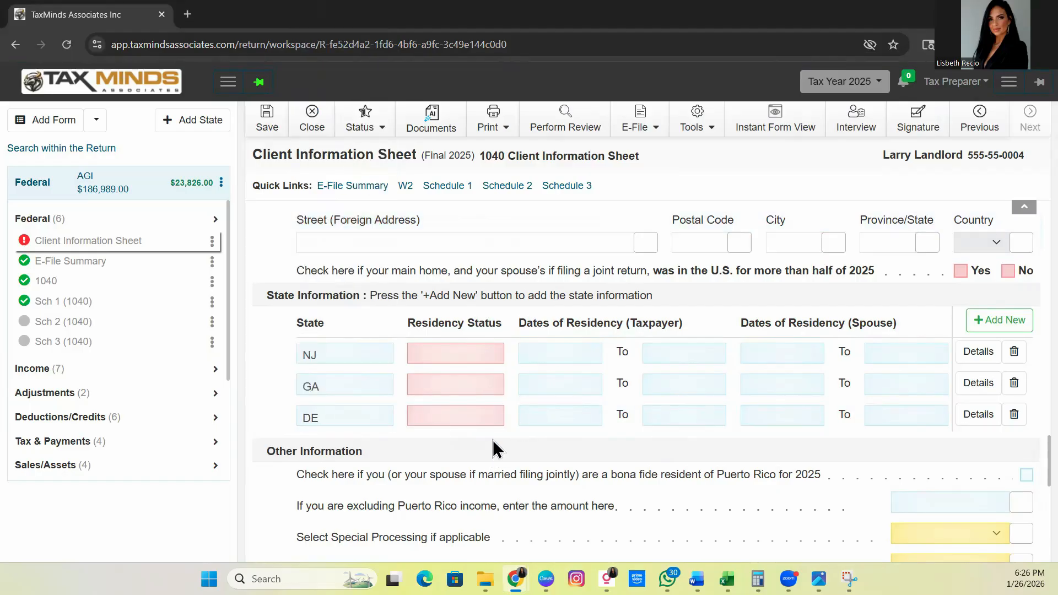
Step: Review the residency status choices for the NJ entry and the taxpayer residency date fields
{"action": "left_click", "coordinate": [421, 350]}
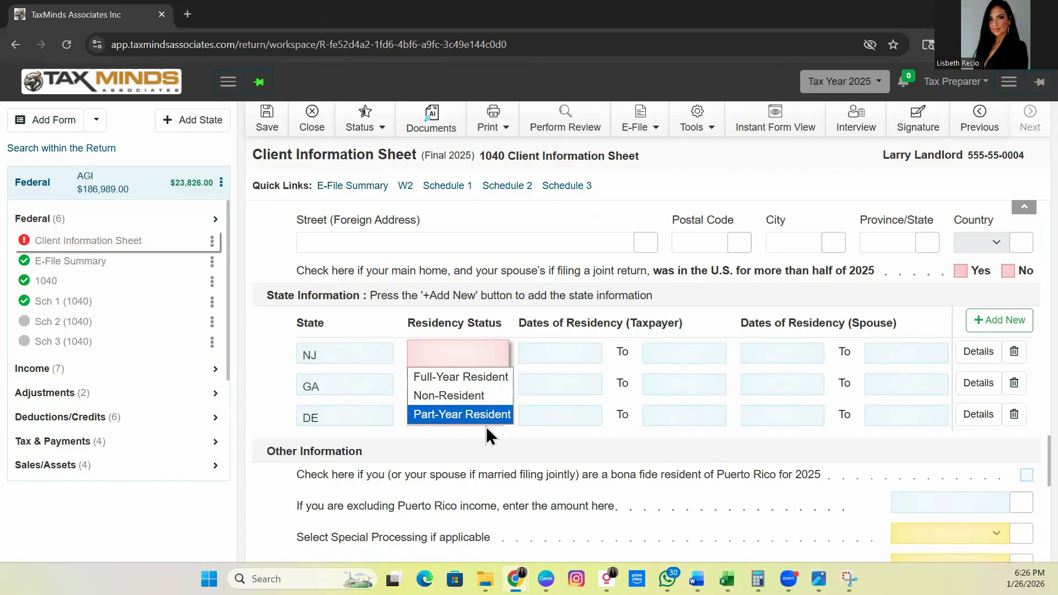
{"action": "left_click", "coordinate": [562, 355]}
{"action": "left_click", "coordinate": [537, 385]}
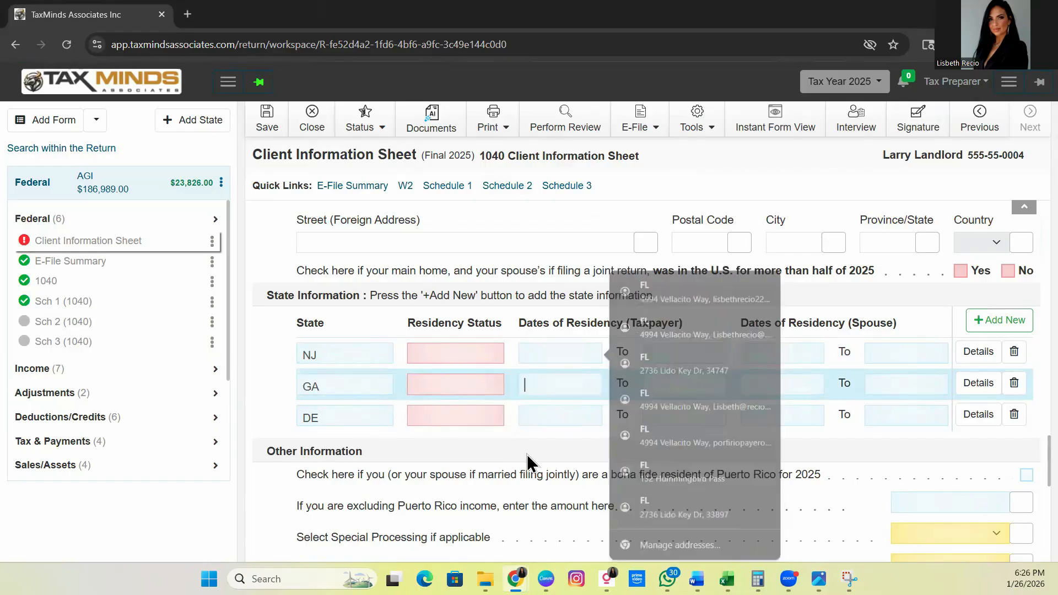
{"action": "left_click", "coordinate": [564, 485]}
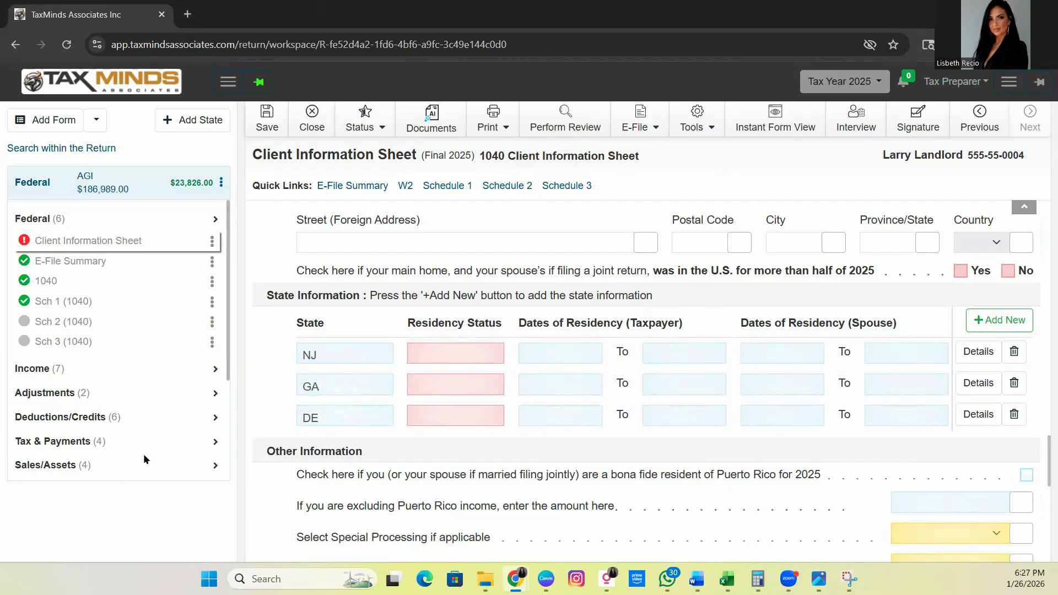
Step: Examine the available states and the Resident, Part Year Resident and Nonresident options for adding a state return
{"action": "scroll", "coordinate": [143, 459], "scroll_direction": "down", "scroll_amount": 3}
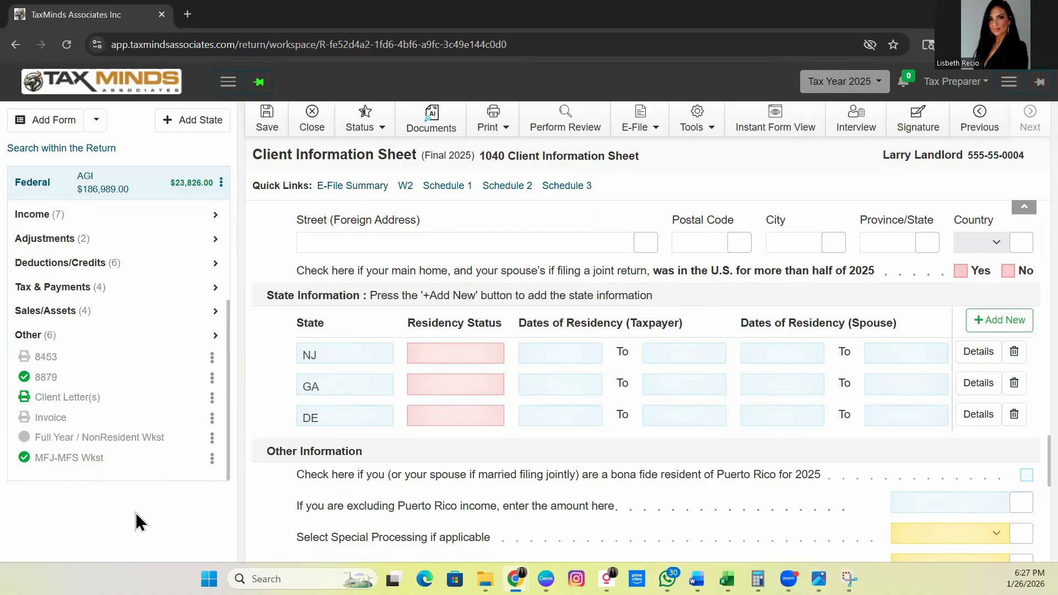
{"action": "left_click", "coordinate": [205, 120]}
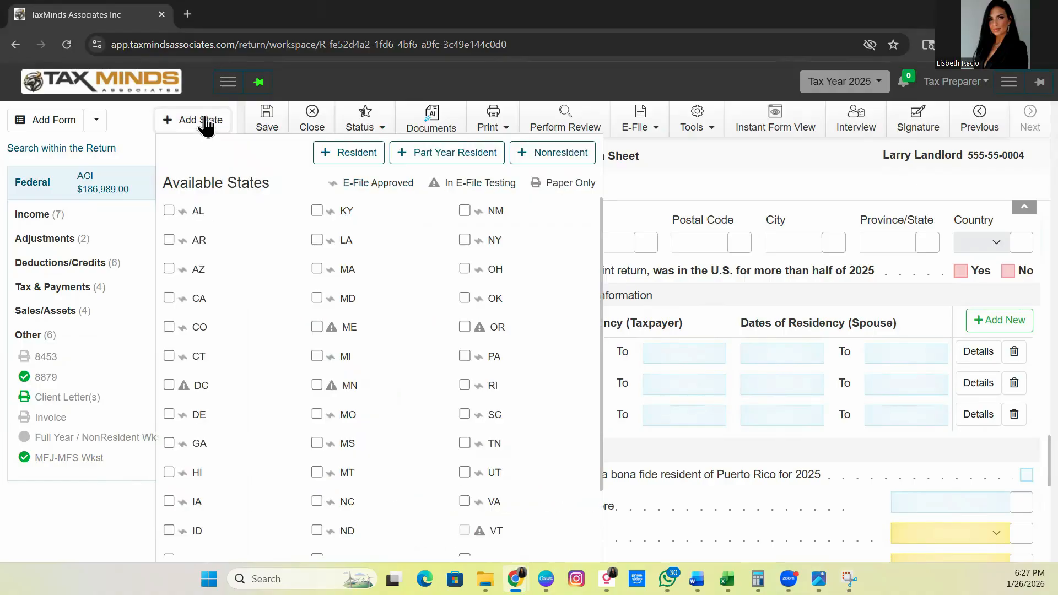
{"action": "left_click", "coordinate": [207, 121]}
{"action": "left_click", "coordinate": [212, 119]}
{"action": "scroll", "coordinate": [380, 385], "scroll_direction": "down", "scroll_amount": 1}
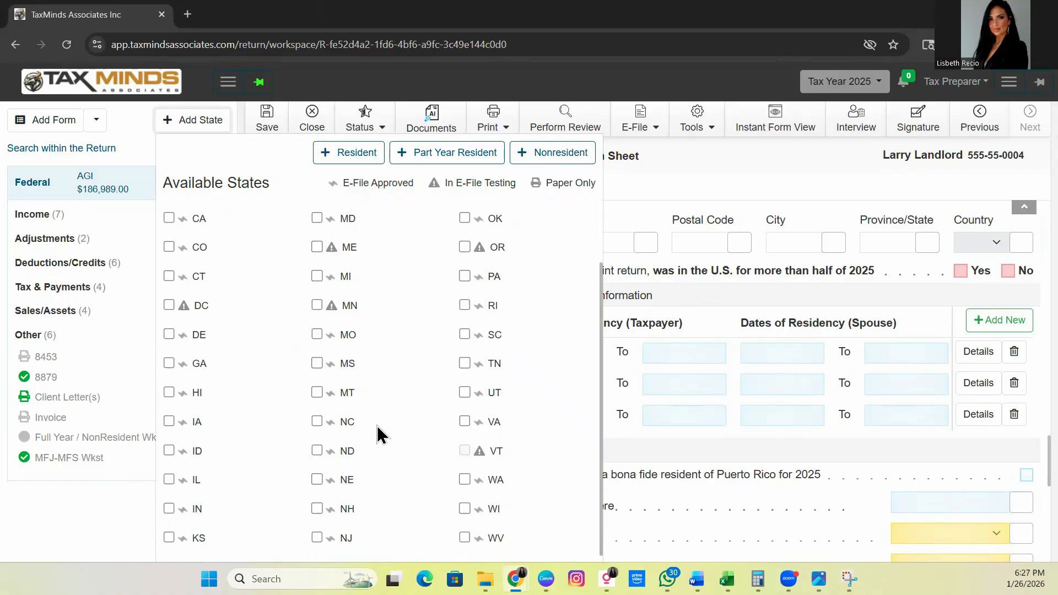
{"action": "scroll", "coordinate": [274, 348], "scroll_direction": "up", "scroll_amount": 1}
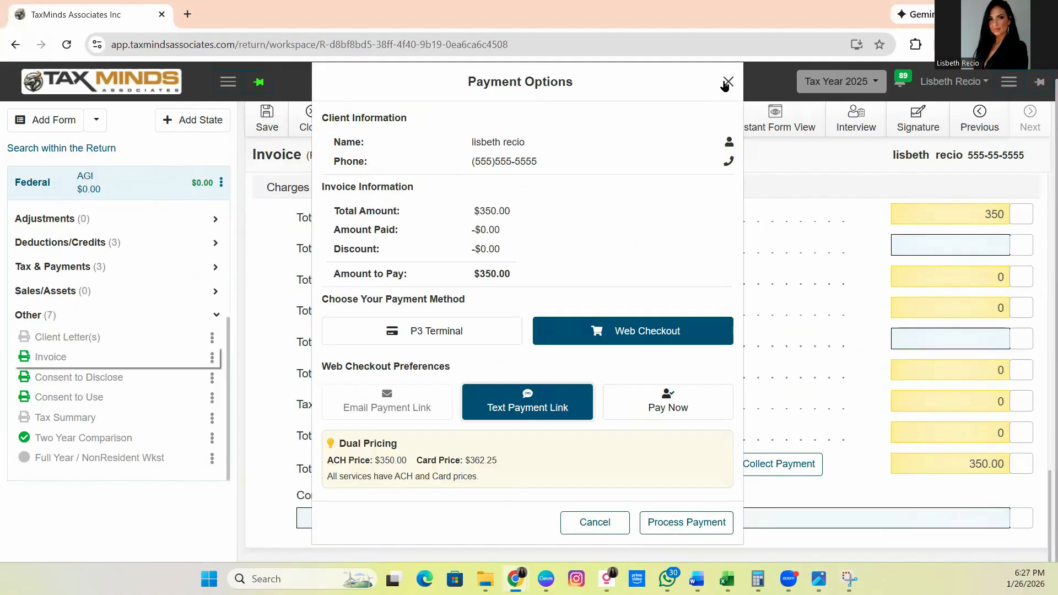
{"action": "key", "text": "Escape"}
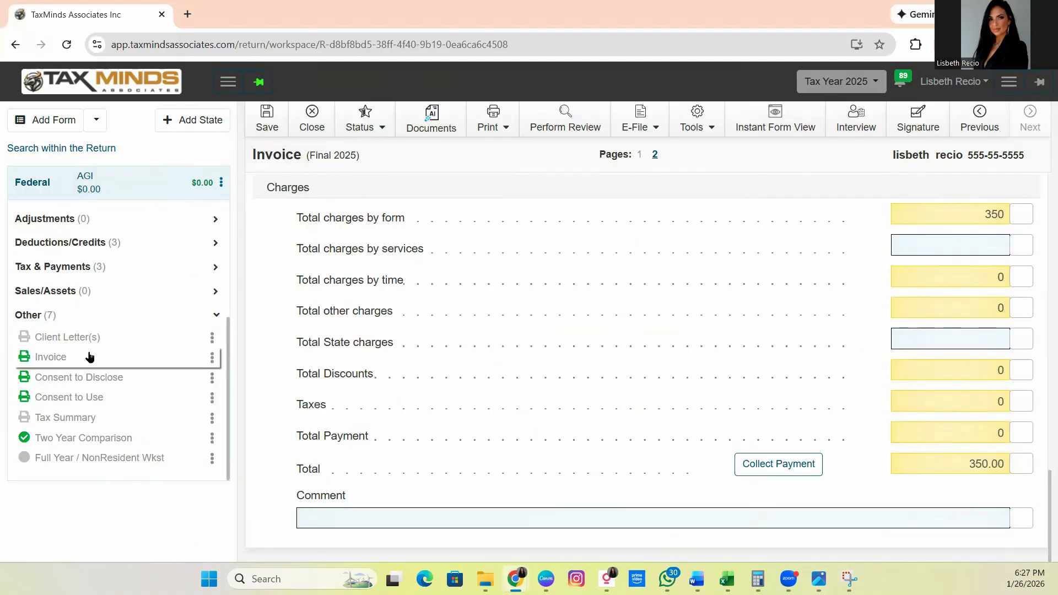
Step: In the other open return, open the Client Information Sheet and add a State Information entry for GA
{"action": "scroll", "coordinate": [102, 308], "scroll_direction": "up", "scroll_amount": 4}
{"action": "left_click", "coordinate": [77, 240]}
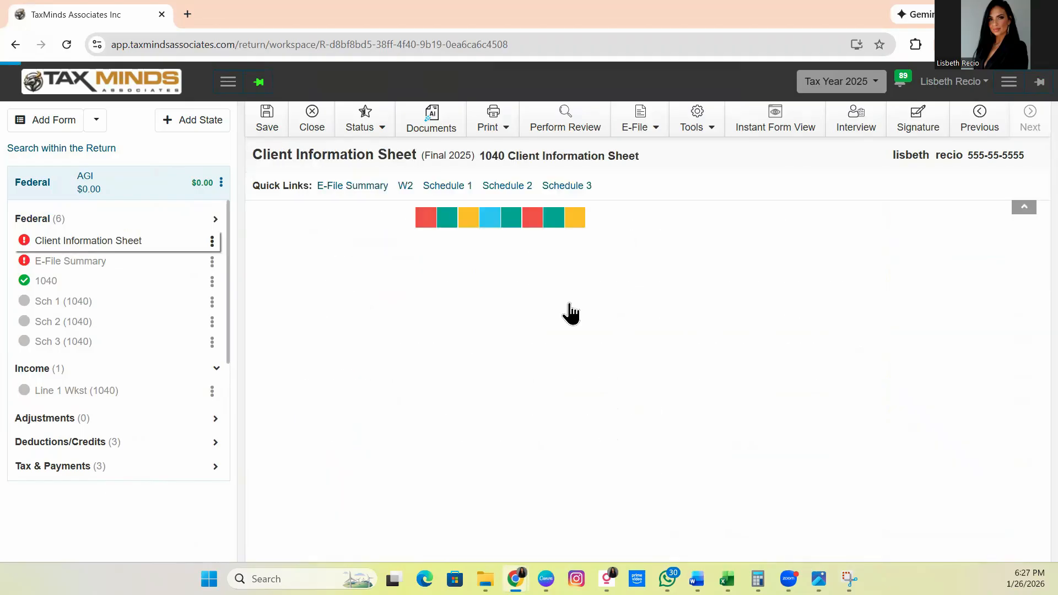
{"action": "scroll", "coordinate": [602, 338], "scroll_direction": "down", "scroll_amount": 15}
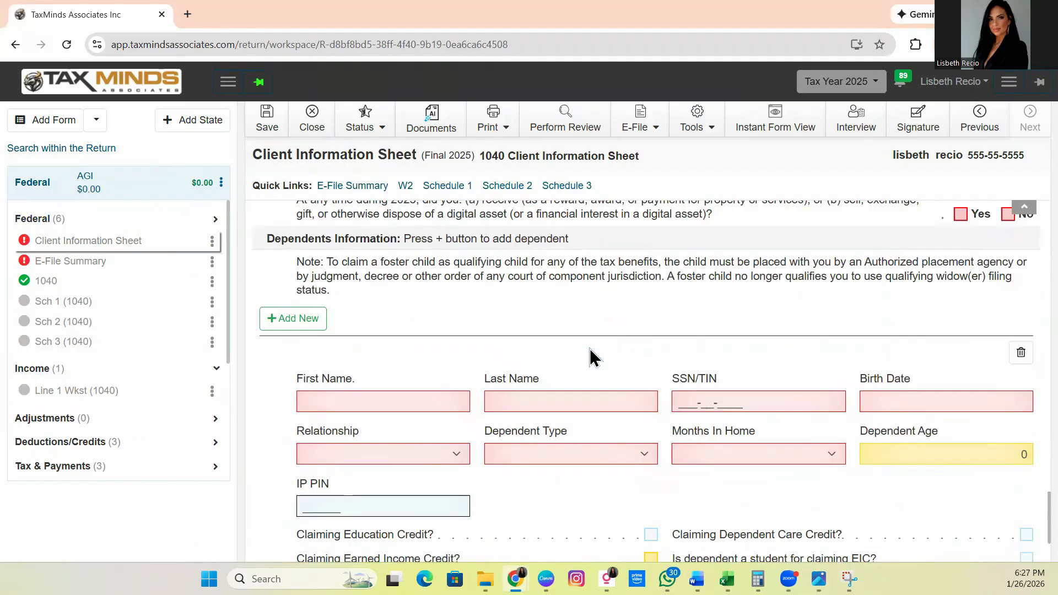
{"action": "scroll", "coordinate": [589, 357], "scroll_direction": "down", "scroll_amount": 3}
{"action": "scroll", "coordinate": [980, 413], "scroll_direction": "up", "scroll_amount": 5}
{"action": "scroll", "coordinate": [430, 419], "scroll_direction": "up", "scroll_amount": 5}
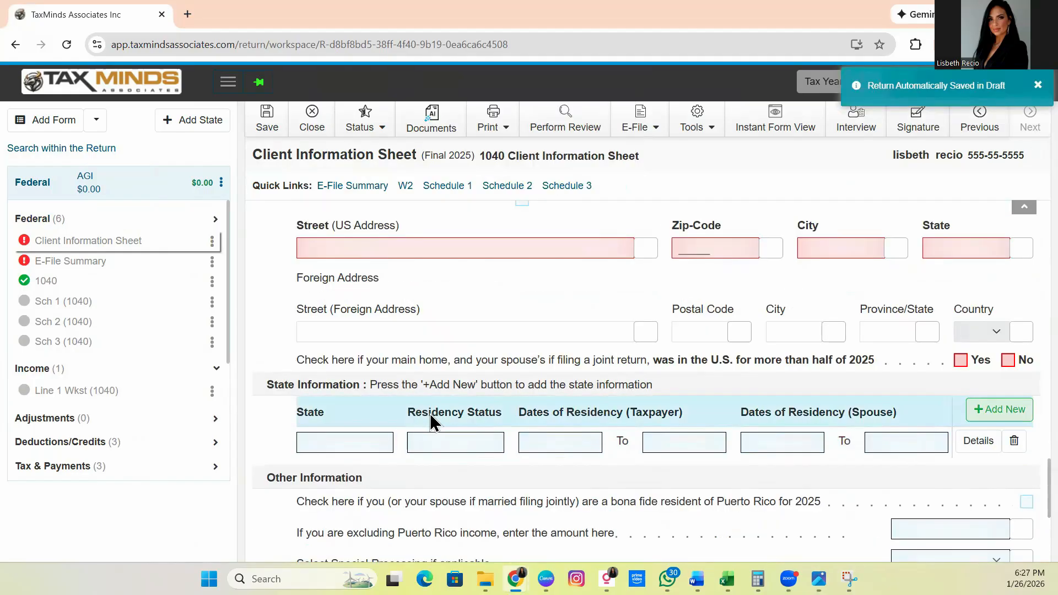
{"action": "left_click", "coordinate": [355, 443]}
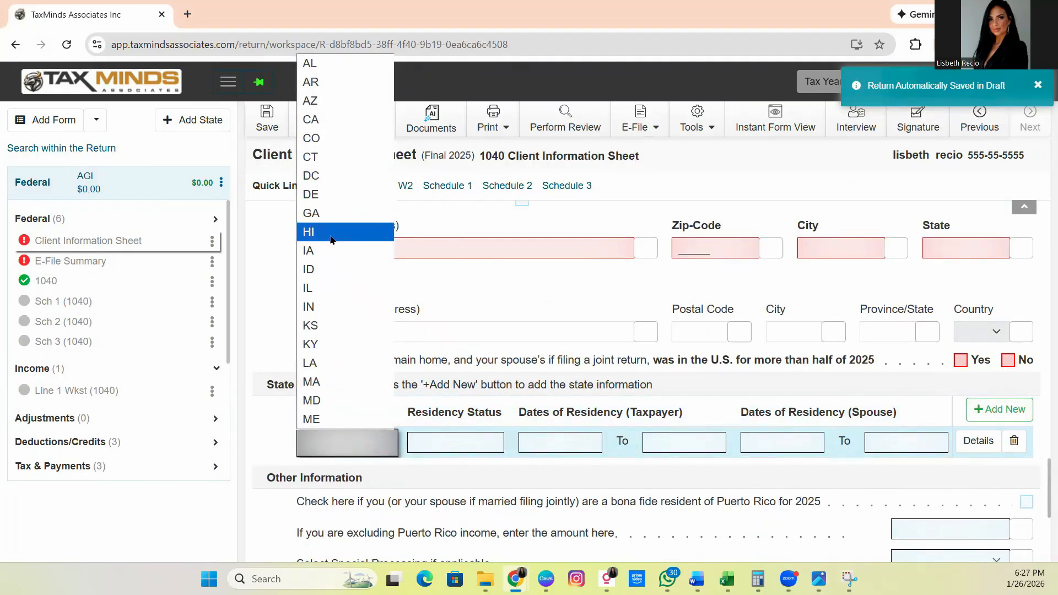
{"action": "left_click", "coordinate": [329, 213]}
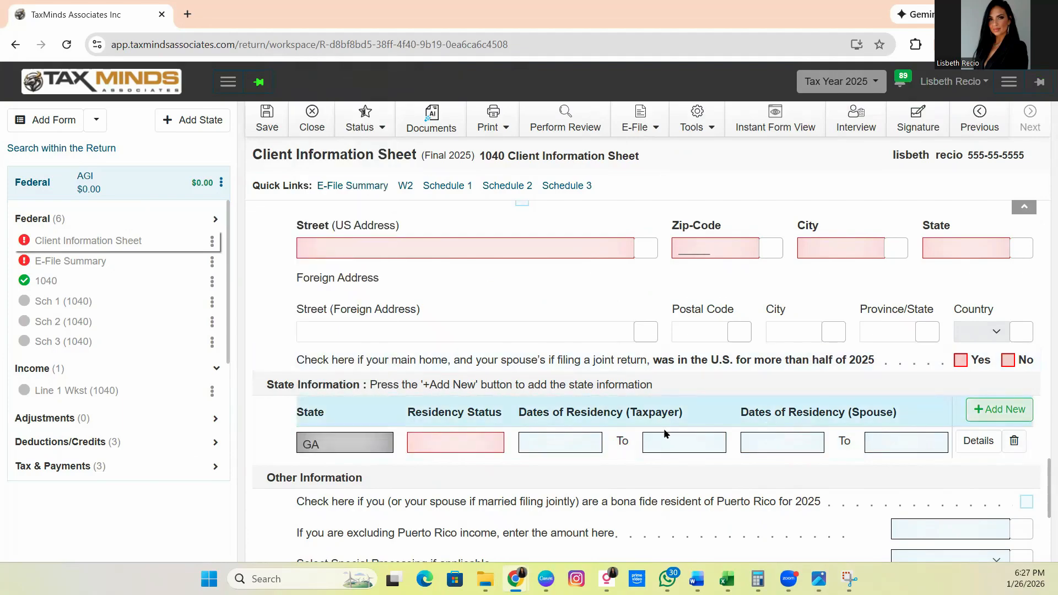
Step: Add two more State Information entries below GA, for MA and NJ
{"action": "left_click", "coordinate": [349, 476]}
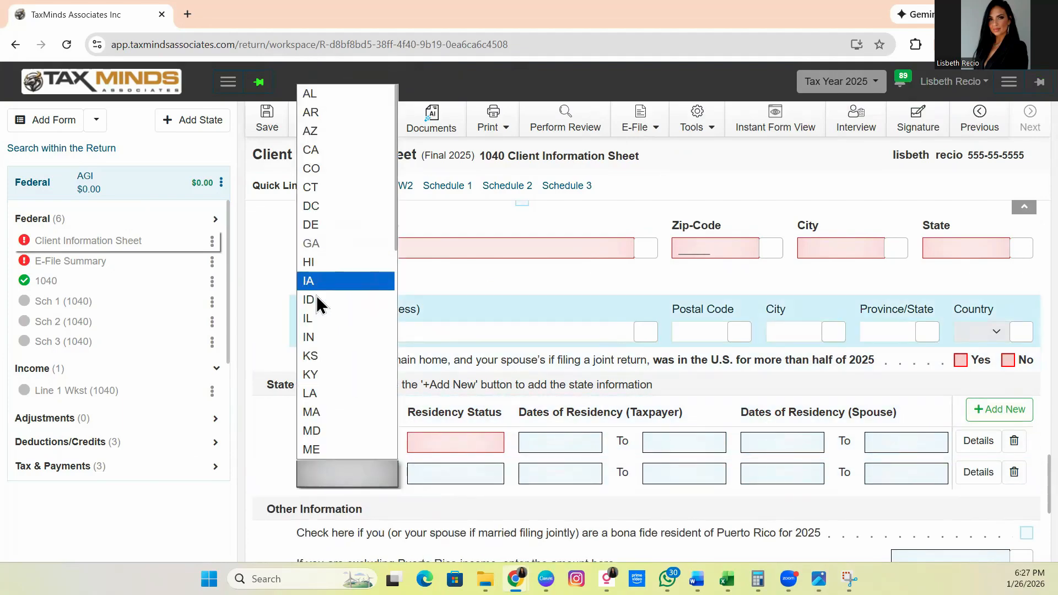
{"action": "left_click", "coordinate": [332, 412]}
{"action": "left_click", "coordinate": [992, 414]}
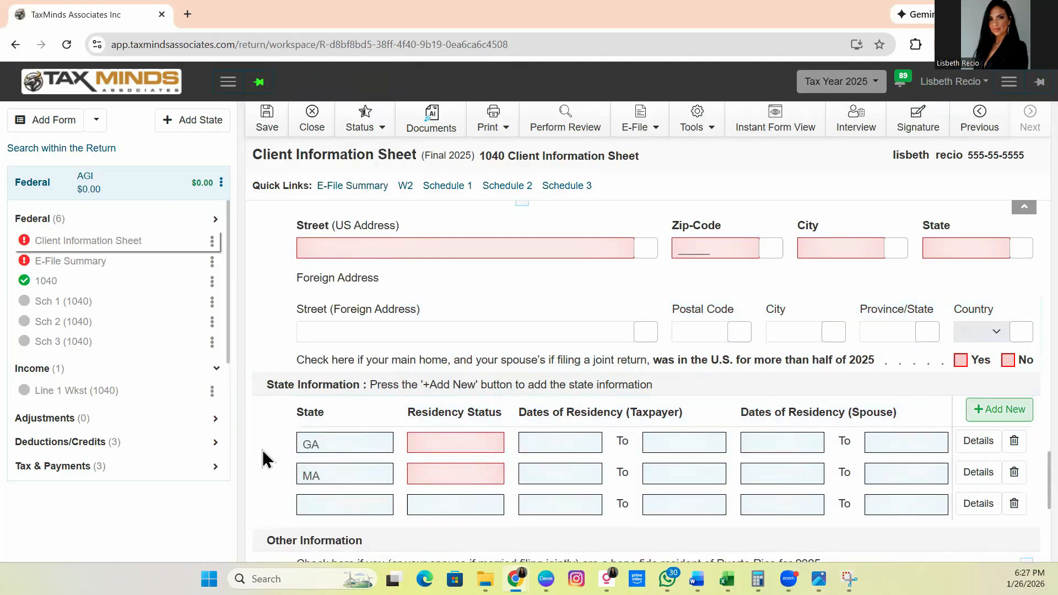
{"action": "scroll", "coordinate": [262, 450], "scroll_direction": "down", "scroll_amount": 3}
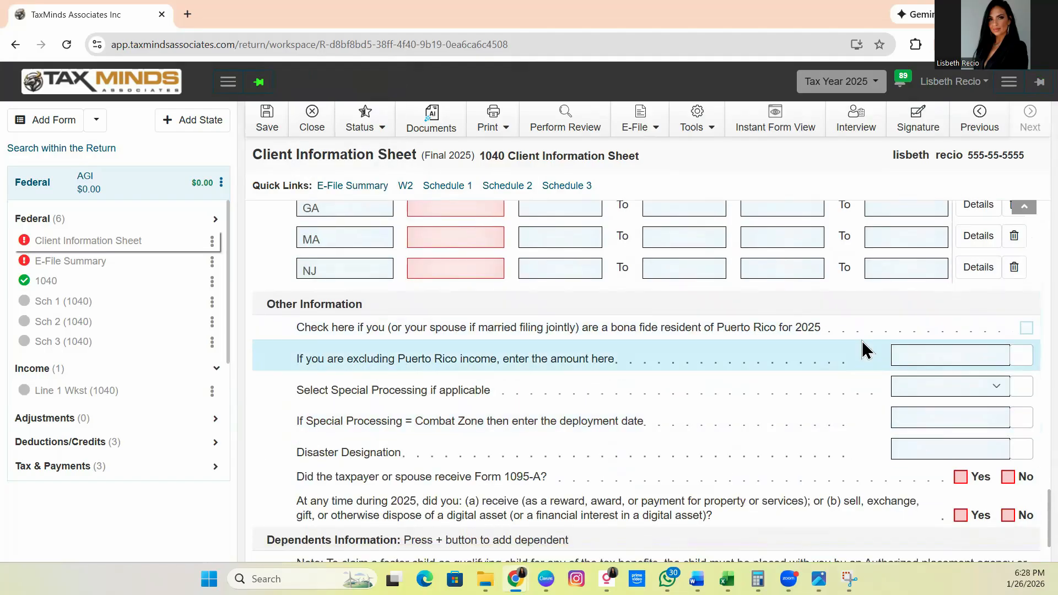
{"action": "scroll", "coordinate": [853, 344], "scroll_direction": "up", "scroll_amount": 2}
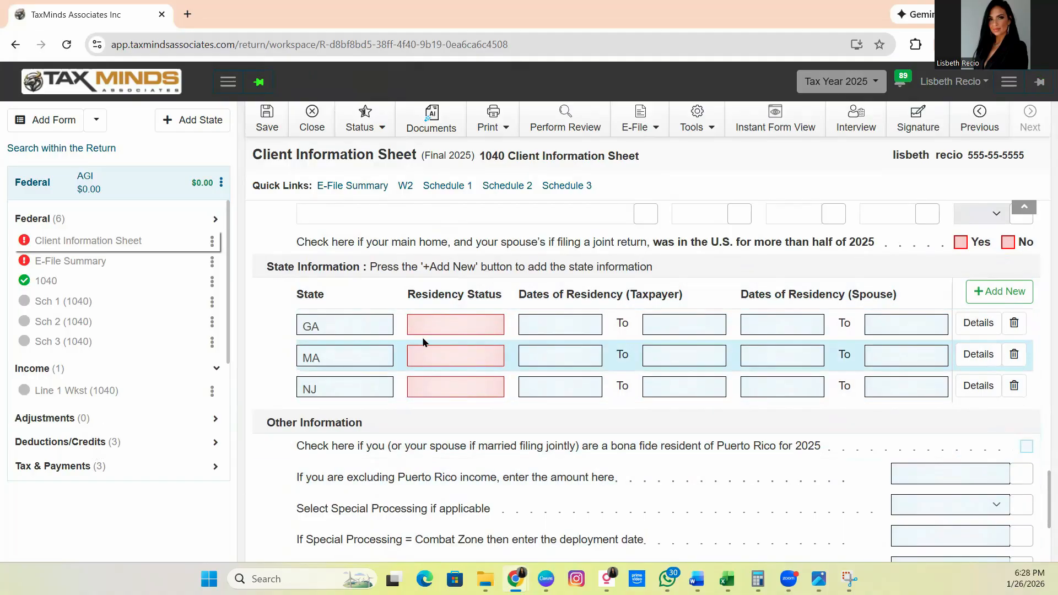
Step: Set the residency status to Full-Year Resident for GA and to Non-Resident for both MA and NJ
{"action": "left_click", "coordinate": [482, 326]}
{"action": "left_click", "coordinate": [463, 347]}
{"action": "left_click", "coordinate": [460, 359]}
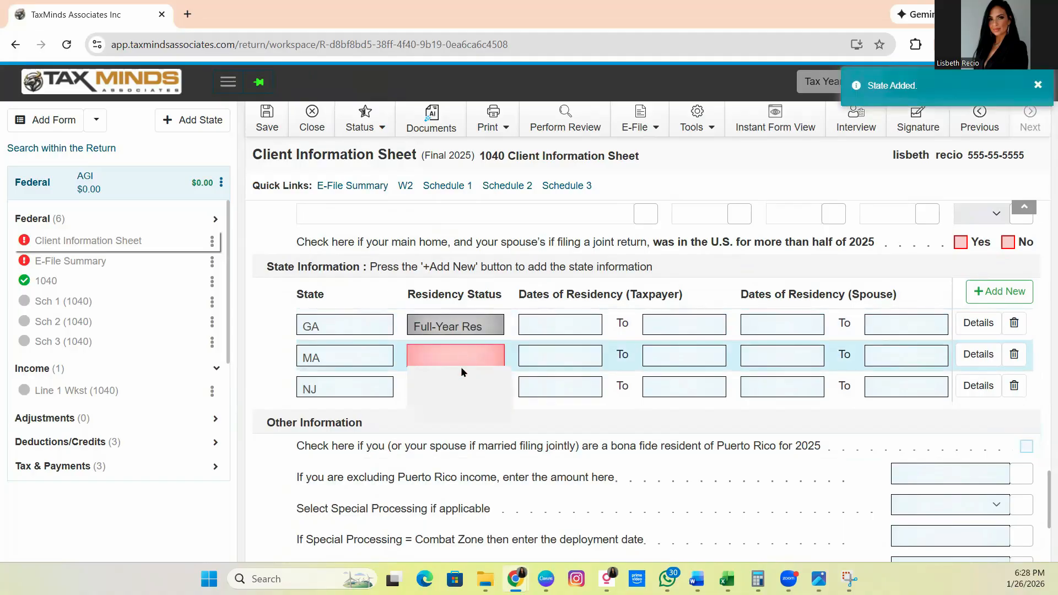
{"action": "left_click", "coordinate": [448, 397]}
{"action": "left_click", "coordinate": [452, 388]}
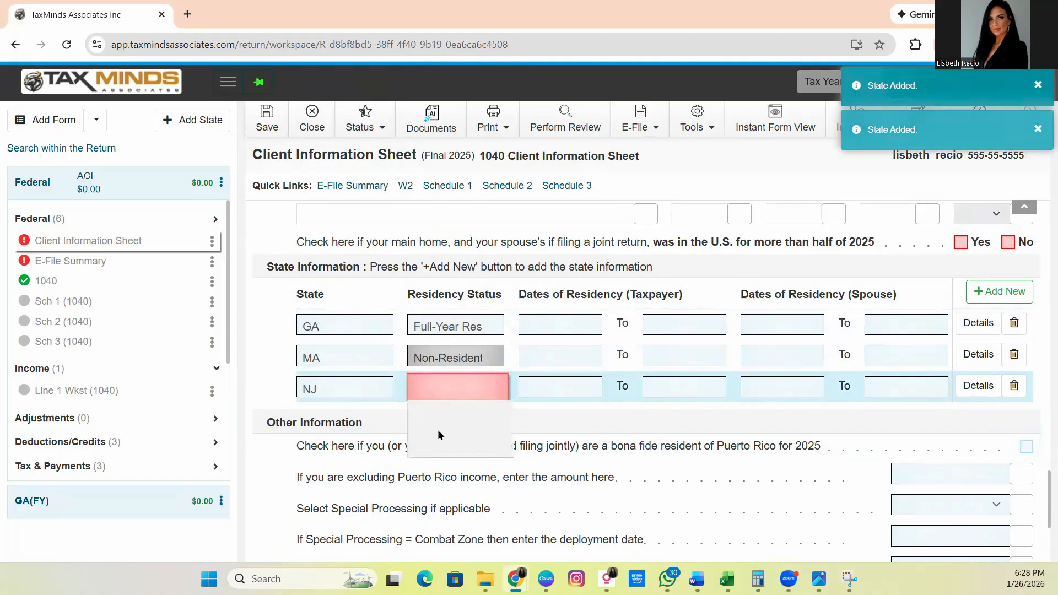
{"action": "left_click", "coordinate": [448, 444]}
Step: Expand the GA, MA and NJ state returns one after another to review the forms listed under each
{"action": "scroll", "coordinate": [348, 416], "scroll_direction": "down", "scroll_amount": 4}
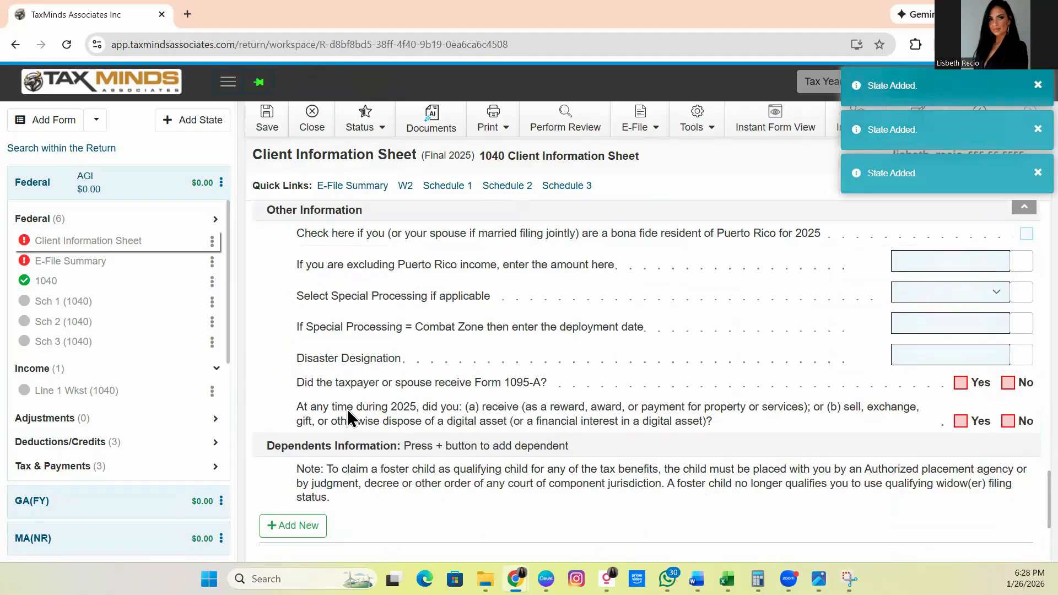
{"action": "scroll", "coordinate": [160, 368], "scroll_direction": "down", "scroll_amount": 5}
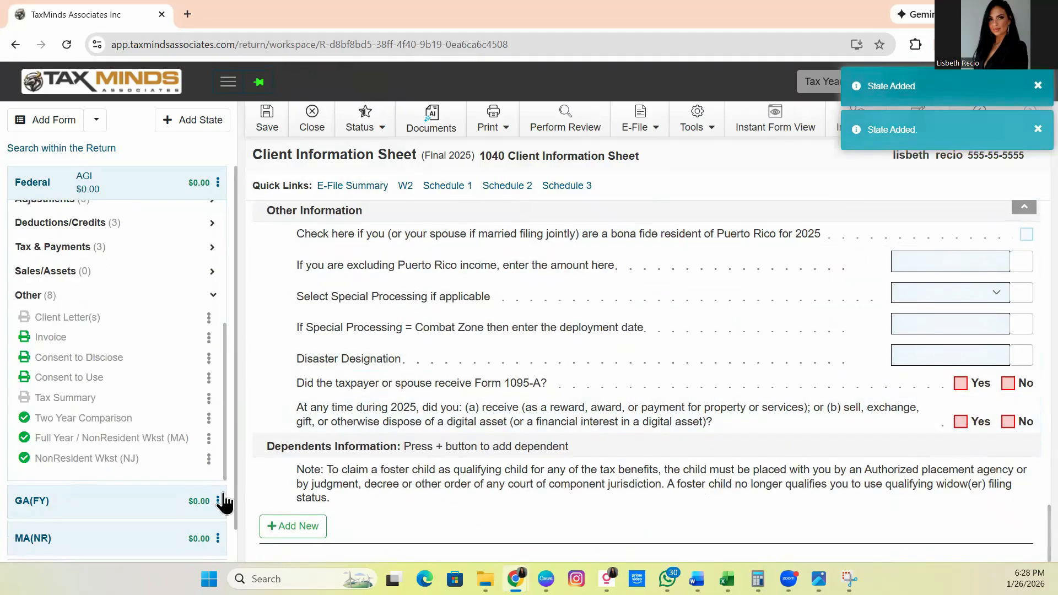
{"action": "scroll", "coordinate": [176, 516], "scroll_direction": "down", "scroll_amount": 1}
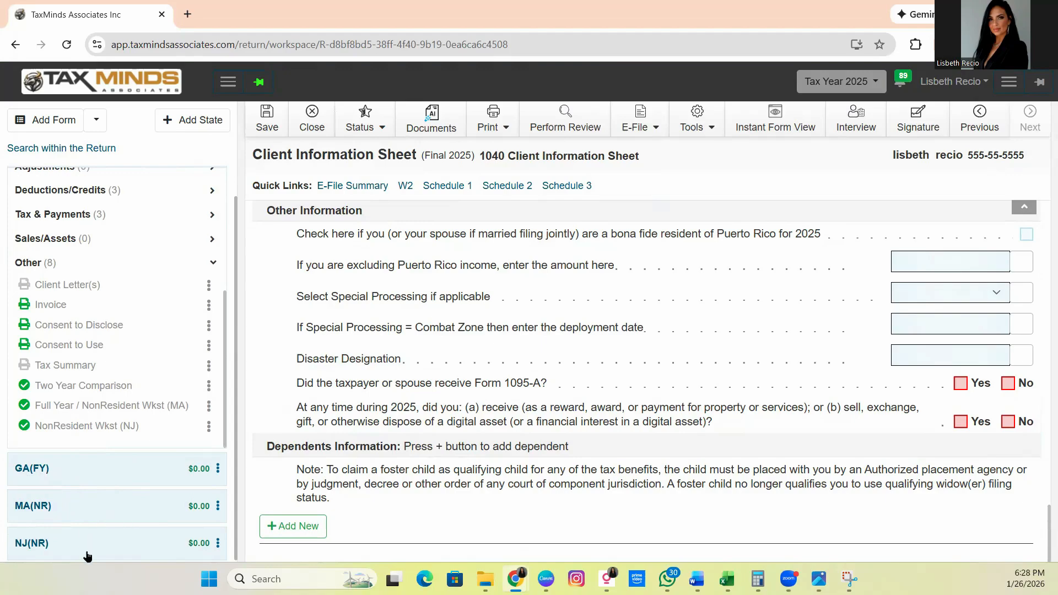
{"action": "left_click", "coordinate": [88, 473]}
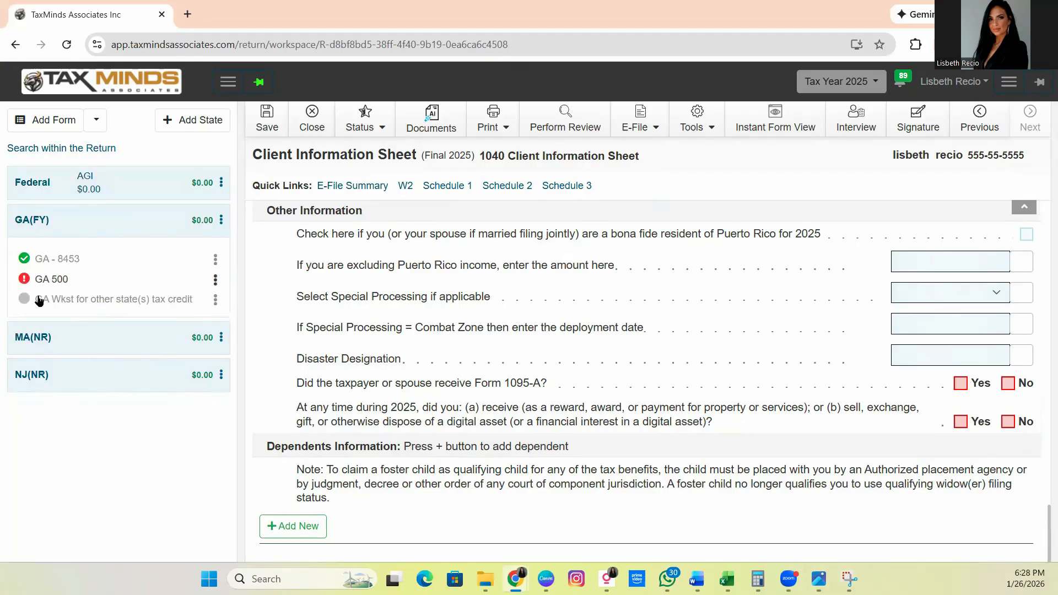
{"action": "left_click", "coordinate": [75, 330]}
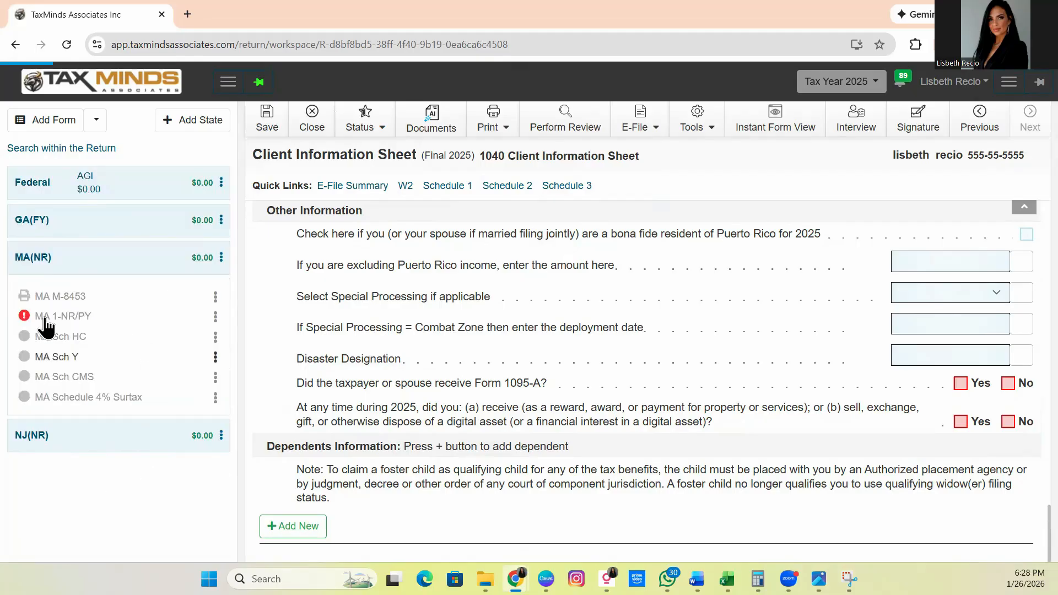
{"action": "left_click", "coordinate": [70, 428]}
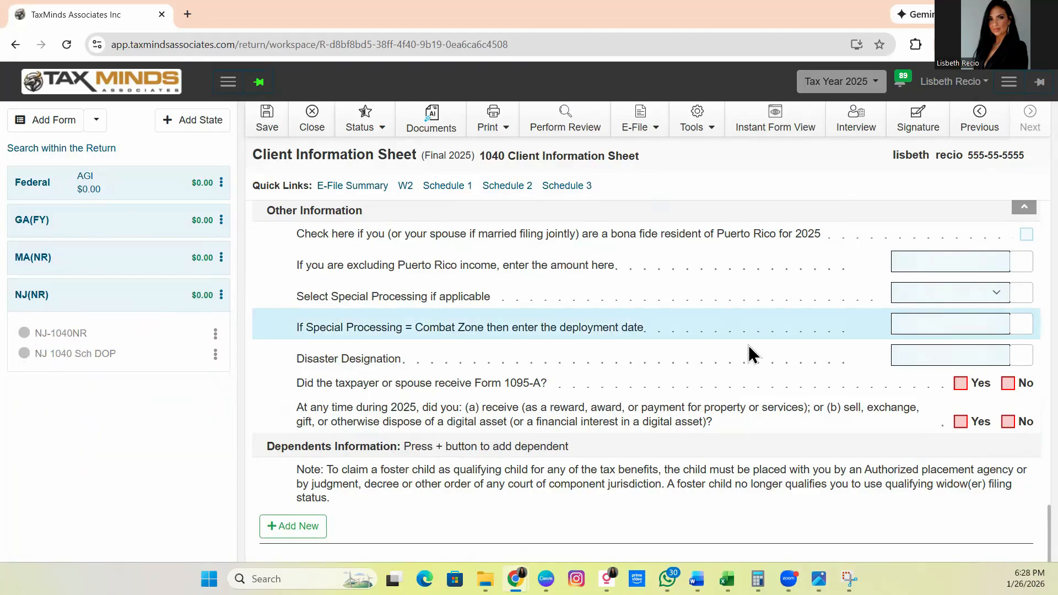